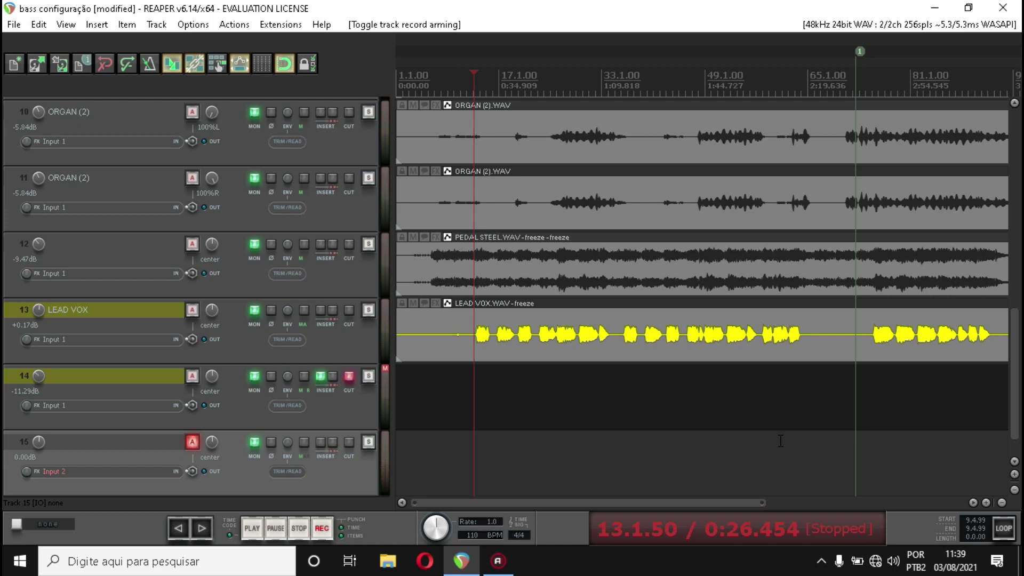
Listen to the mix with track 14 muted and inspect that track's SSL Native FlexVerb settings.
key("space")
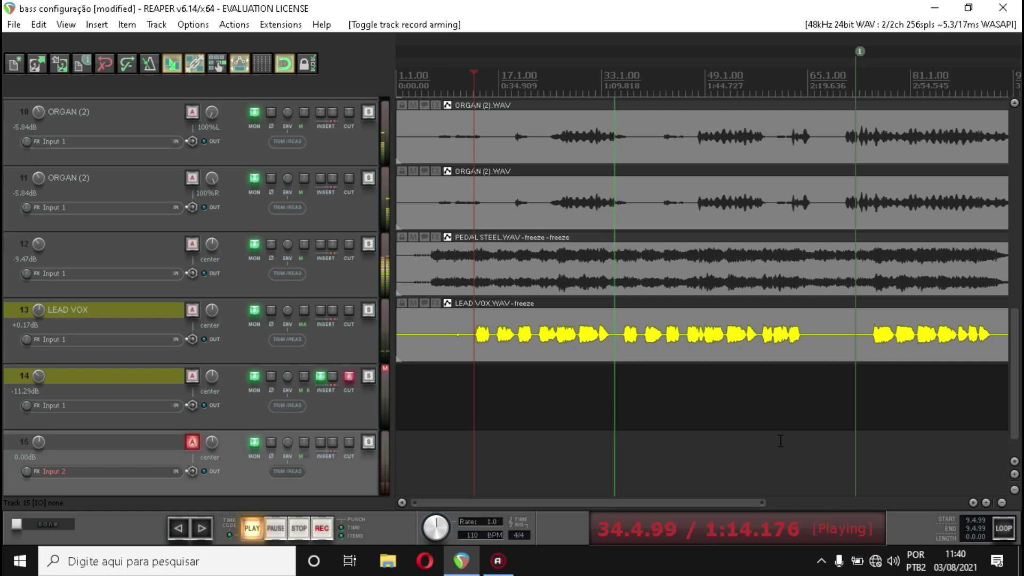
key("space")
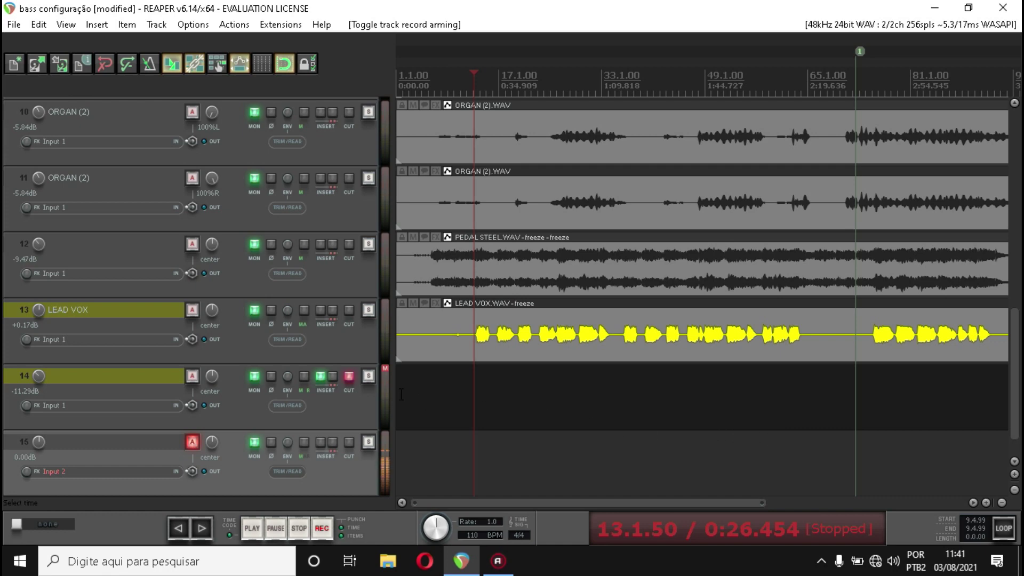
left_click(320, 377)
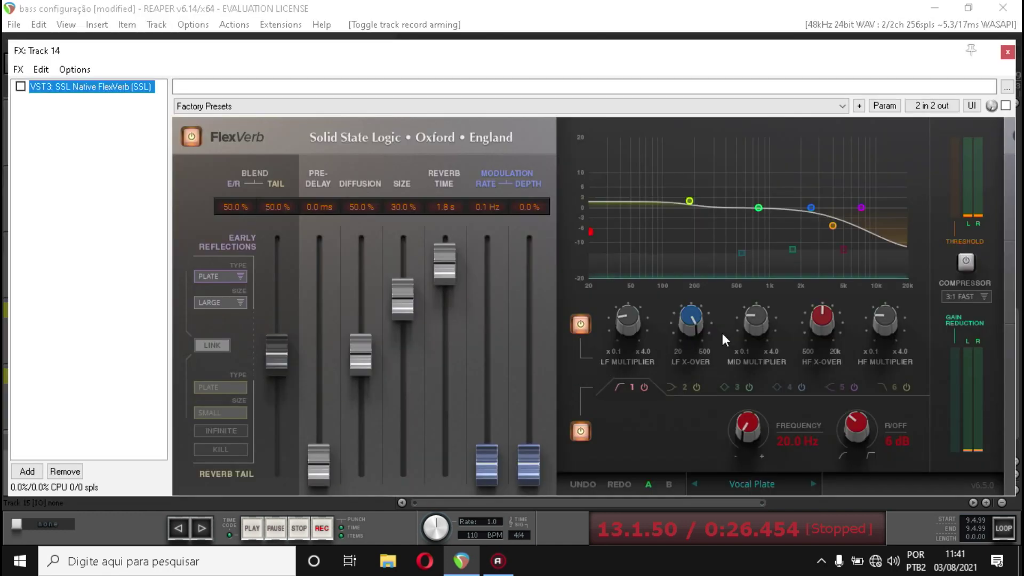
left_click(1008, 52)
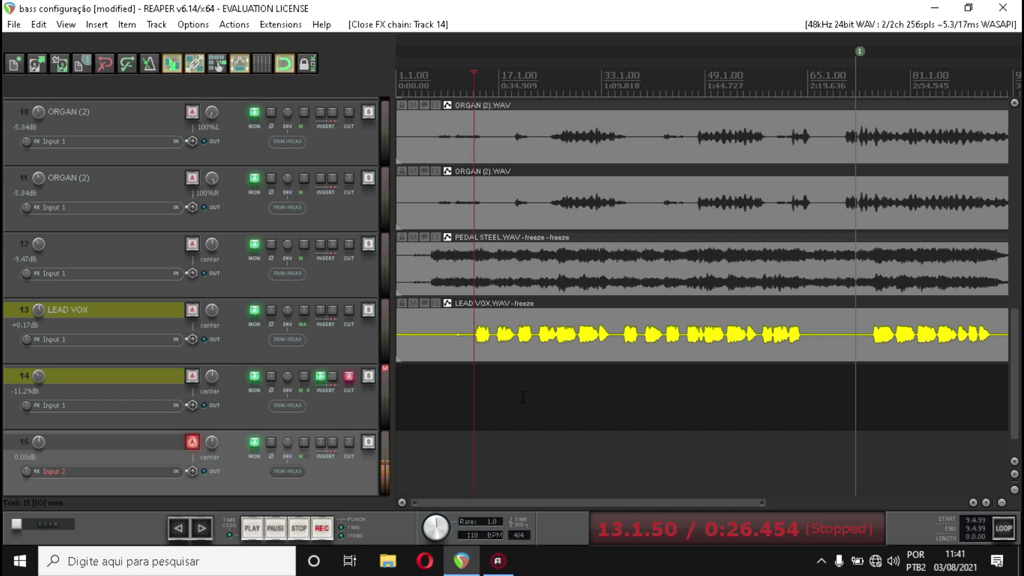
Unmute and freeze reverb track 14, and audition it in solo.
left_click(349, 376)
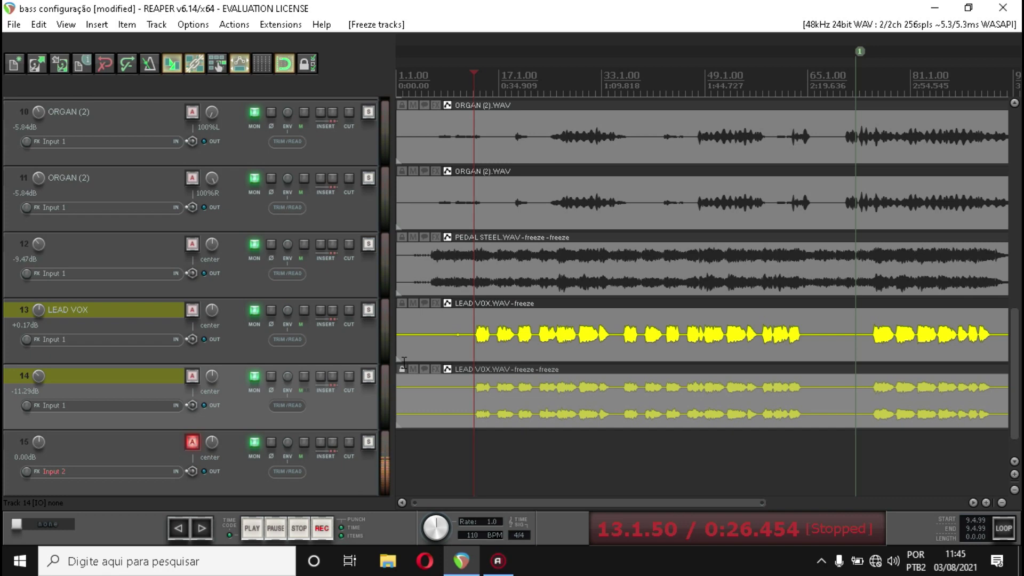
left_click(368, 376)
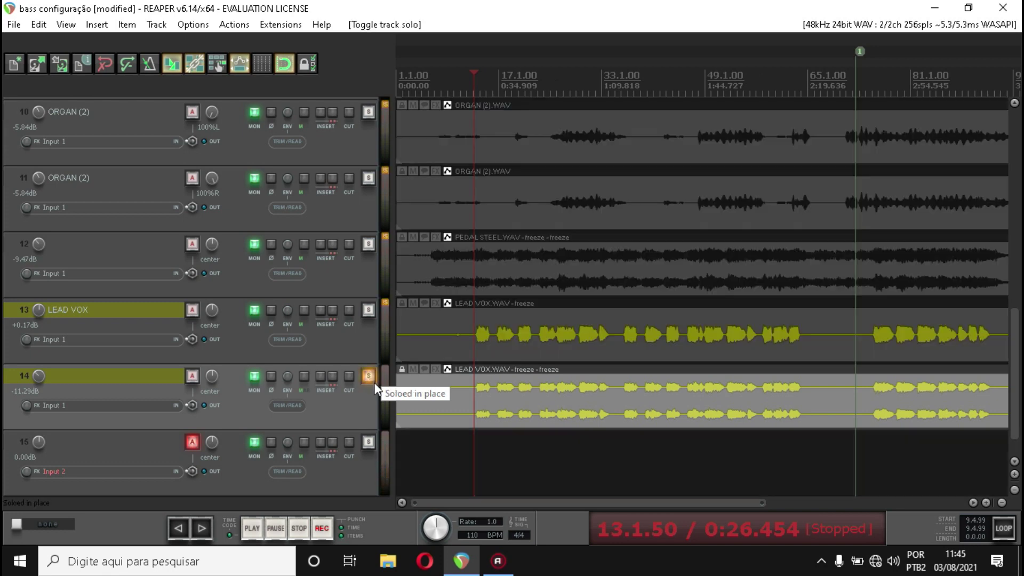
key("space")
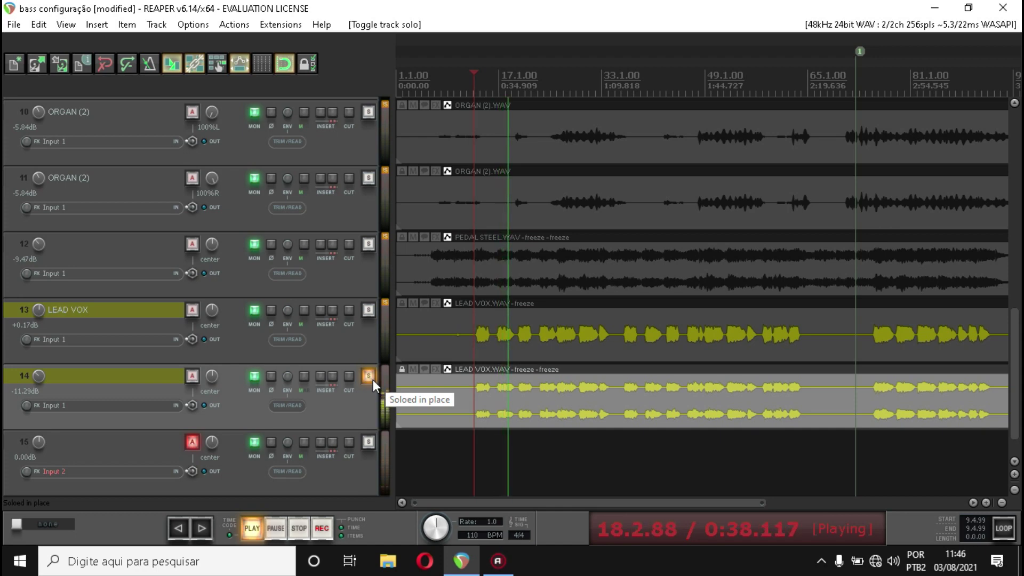
key("space")
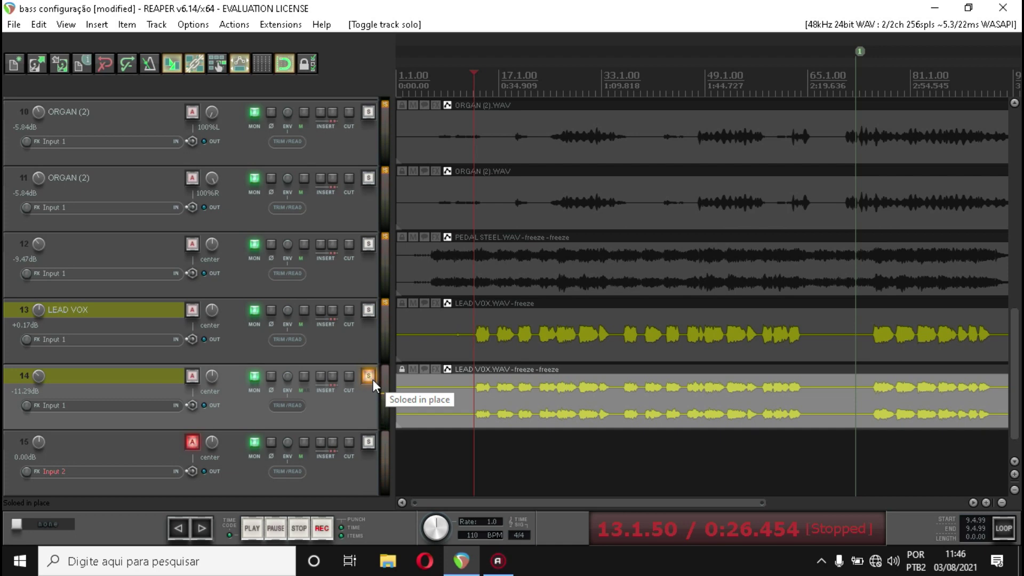
left_click(372, 379)
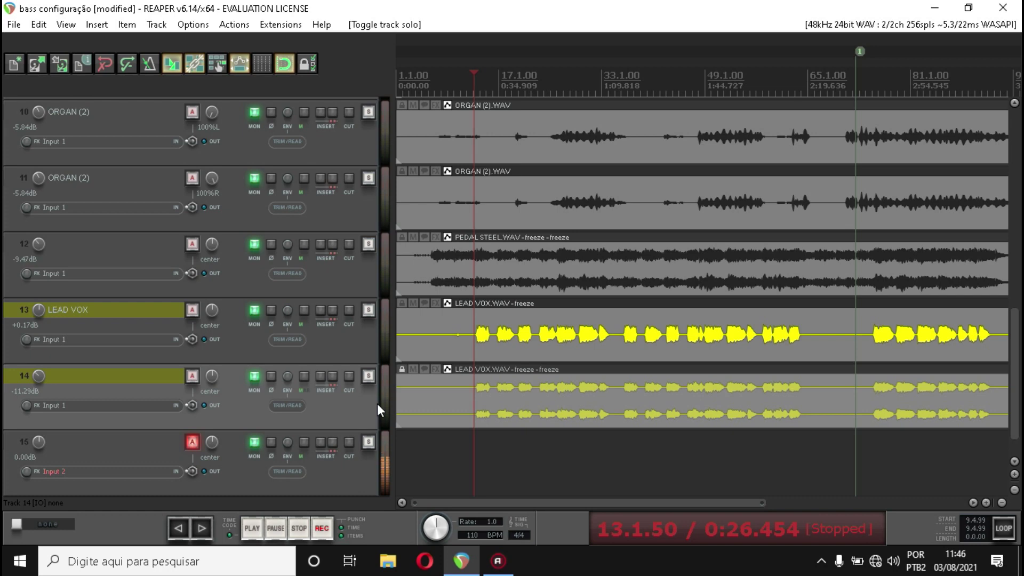
Compare the mix with reverb track 14 muted and unmuted during playback.
left_click(349, 377)
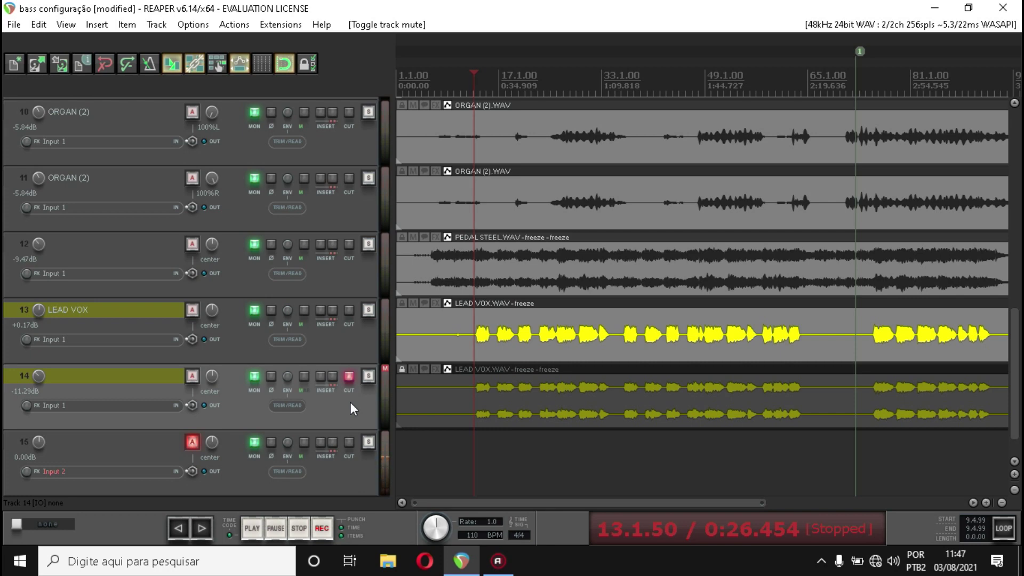
key("space")
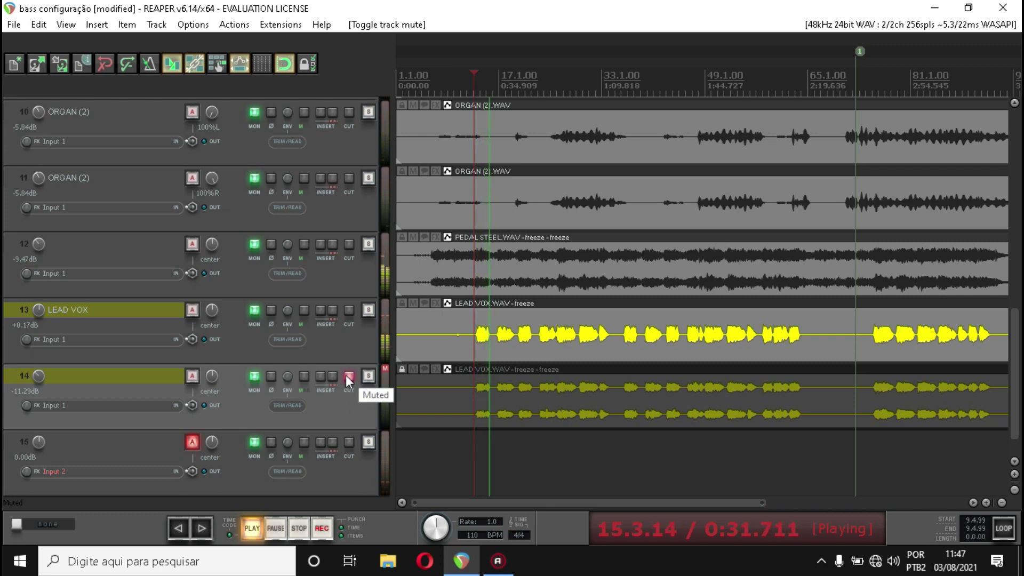
left_click(347, 378)
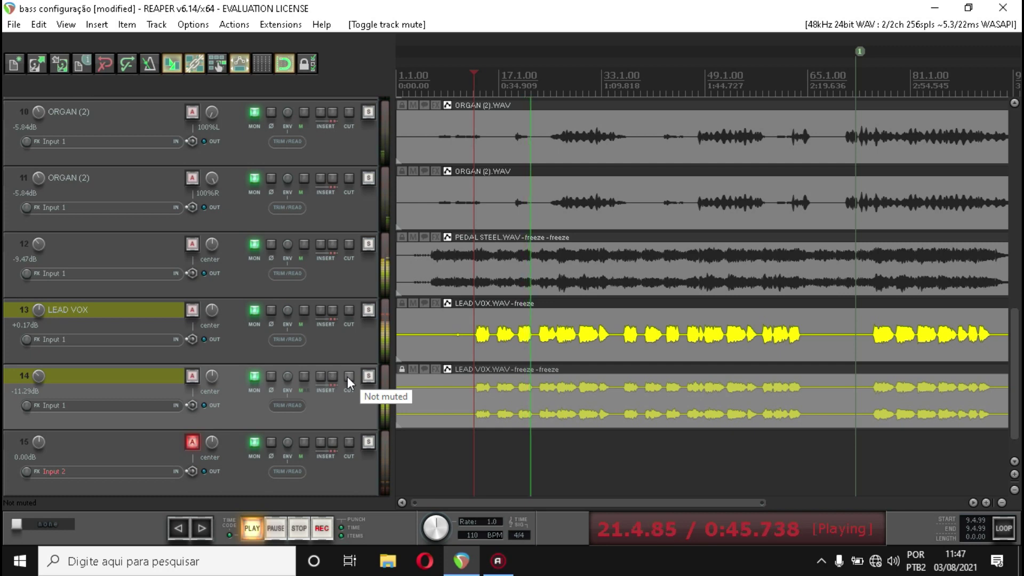
key("space")
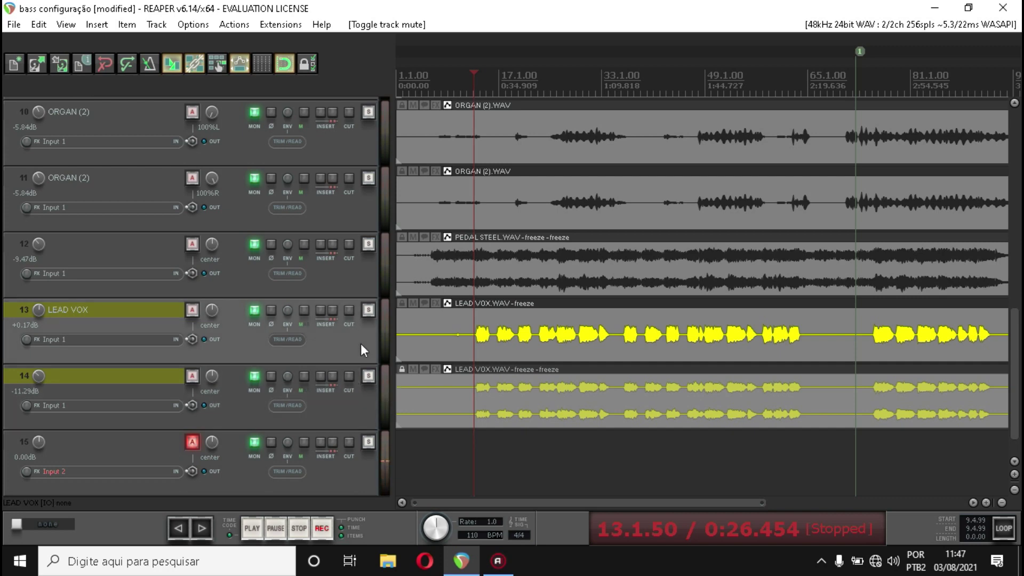
Paste a copy of the LEAD VOX track below the original and insert the Wider effect on it at 50% width.
key("ctrl+v")
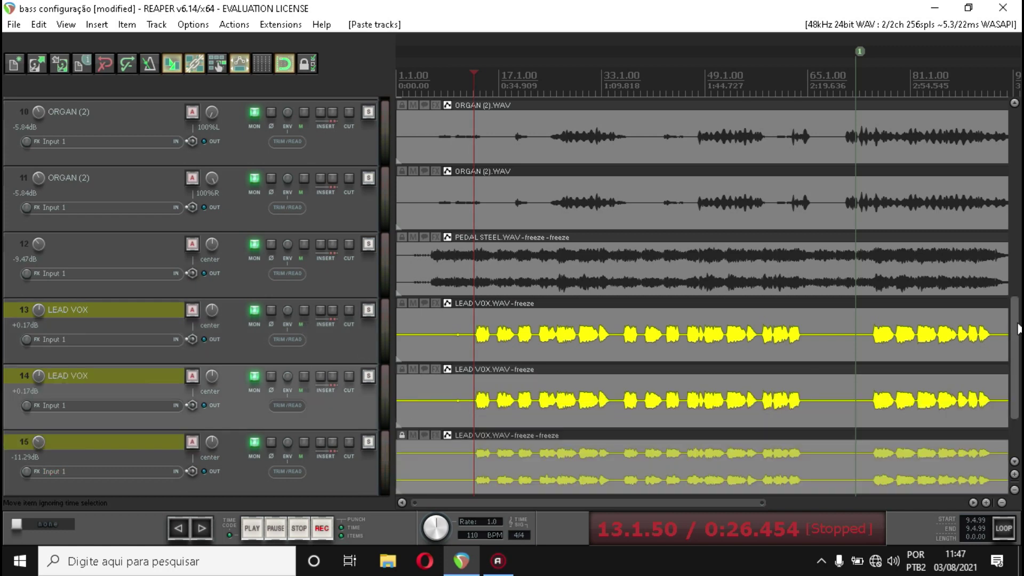
left_click_drag(1021, 321, 1020, 363)
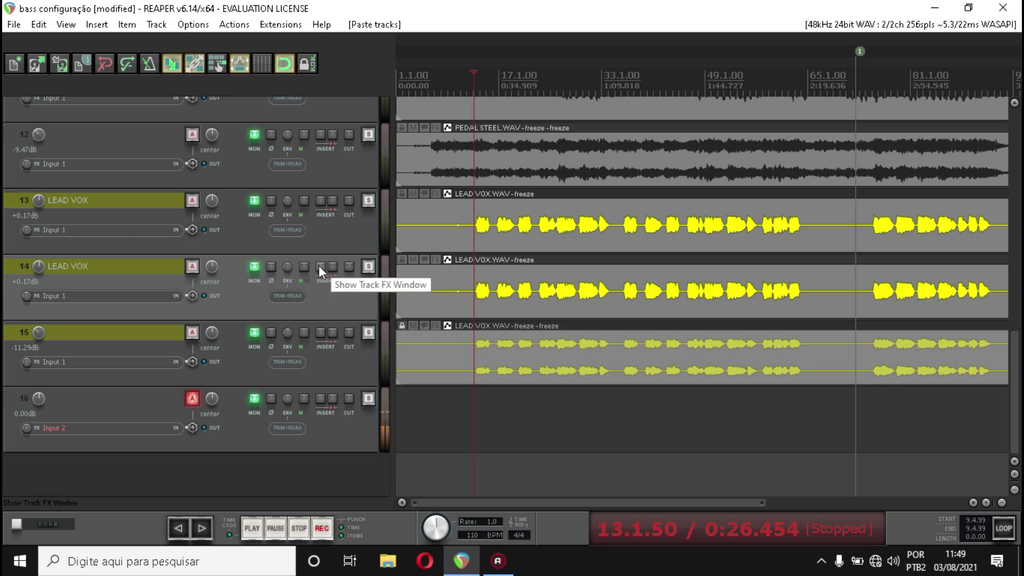
left_click(318, 264)
double_click(468, 212)
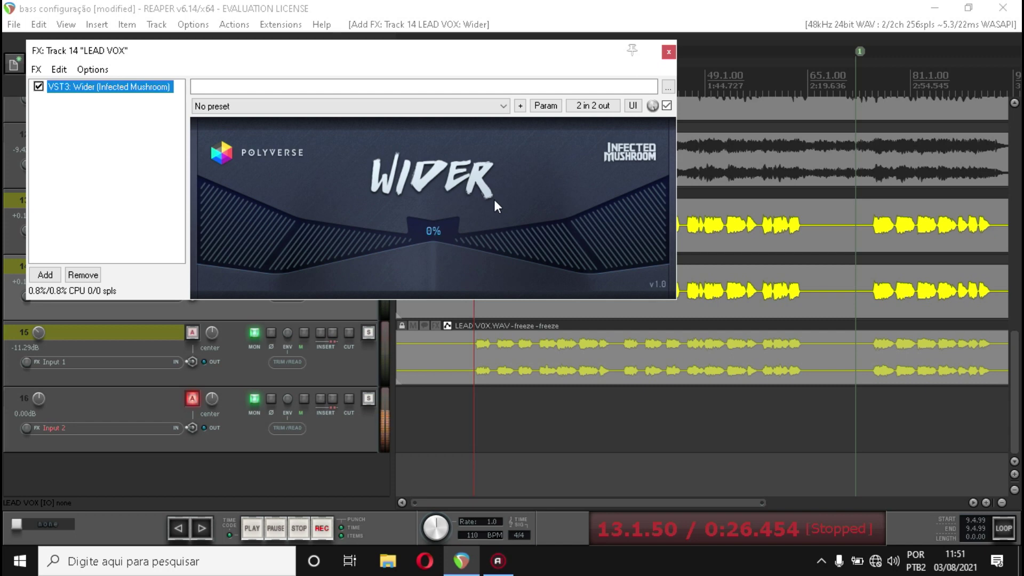
left_click_drag(430, 230, 446, 174)
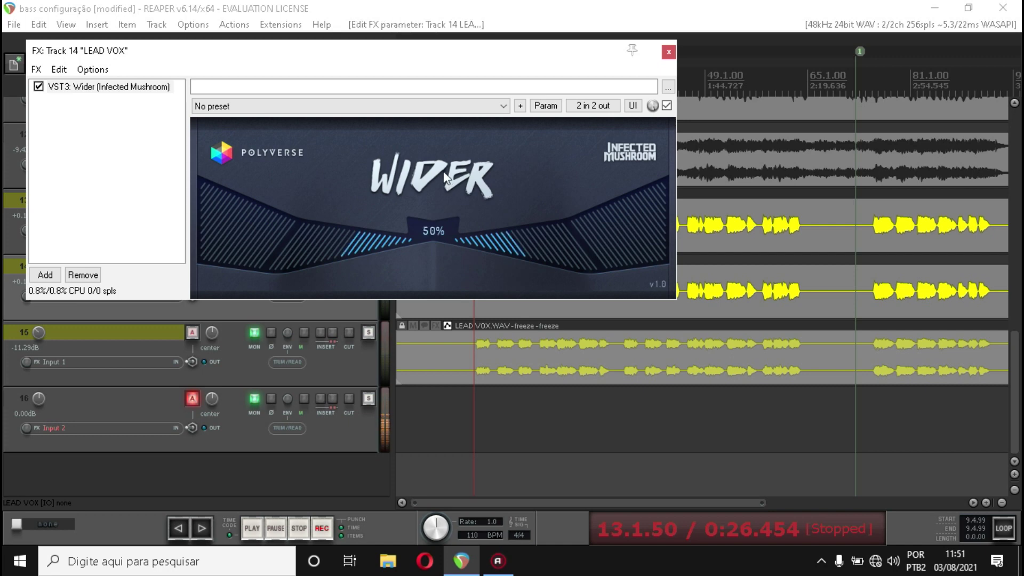
left_click(672, 53)
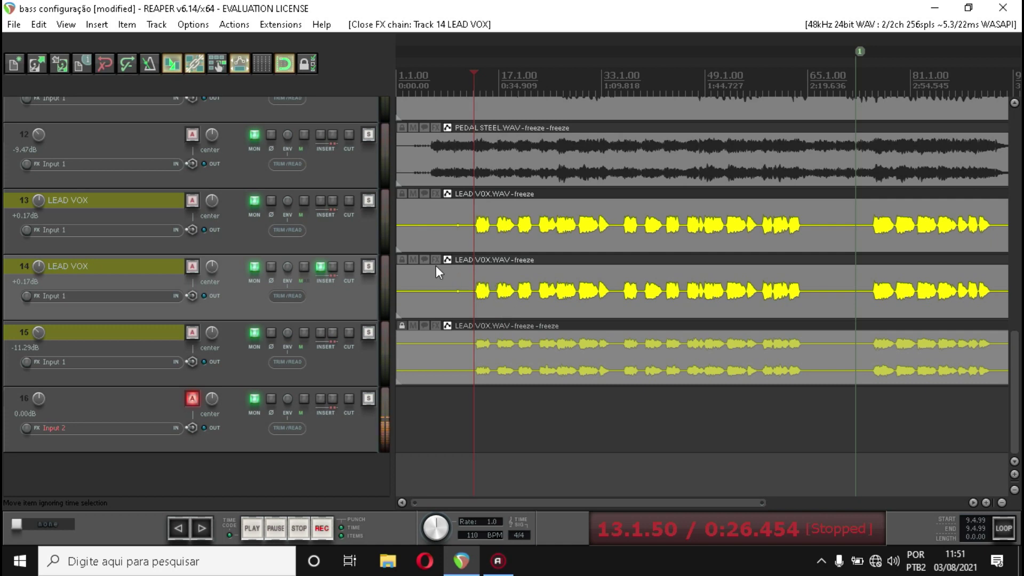
Audition the widened LEAD VOX copy on track 14 in solo and lower its volume to -17.36 dB.
key("space")
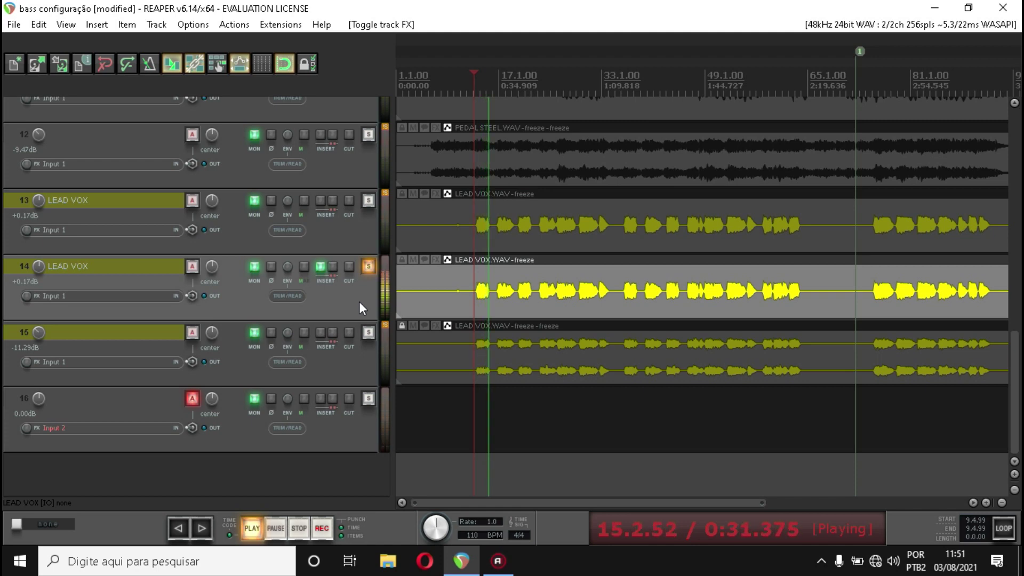
key("space")
left_click(368, 266)
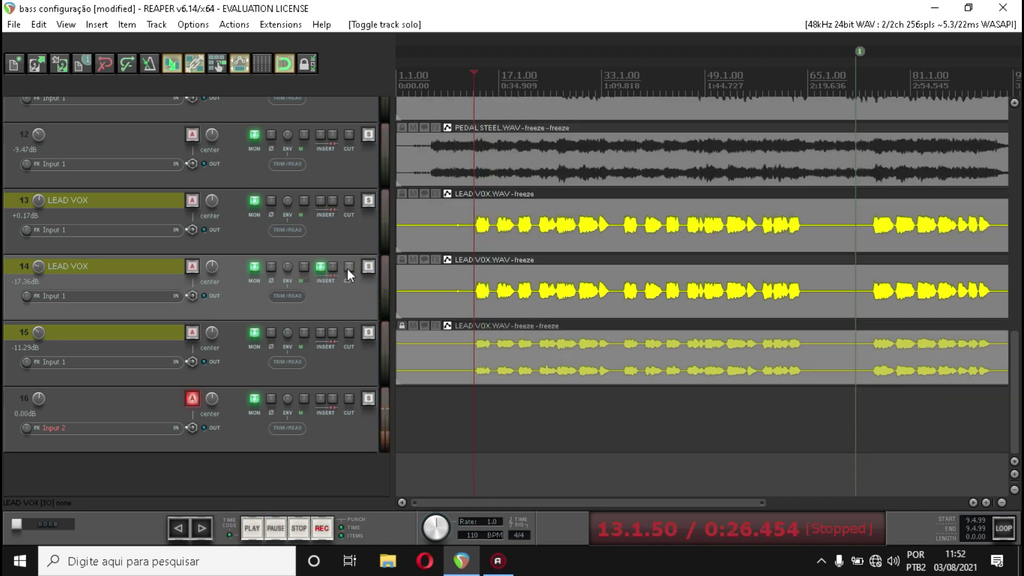
Mute tracks 14 and 15, and bring in track 15 and track 14 one at a time during playback to compare the layers.
left_click(349, 266)
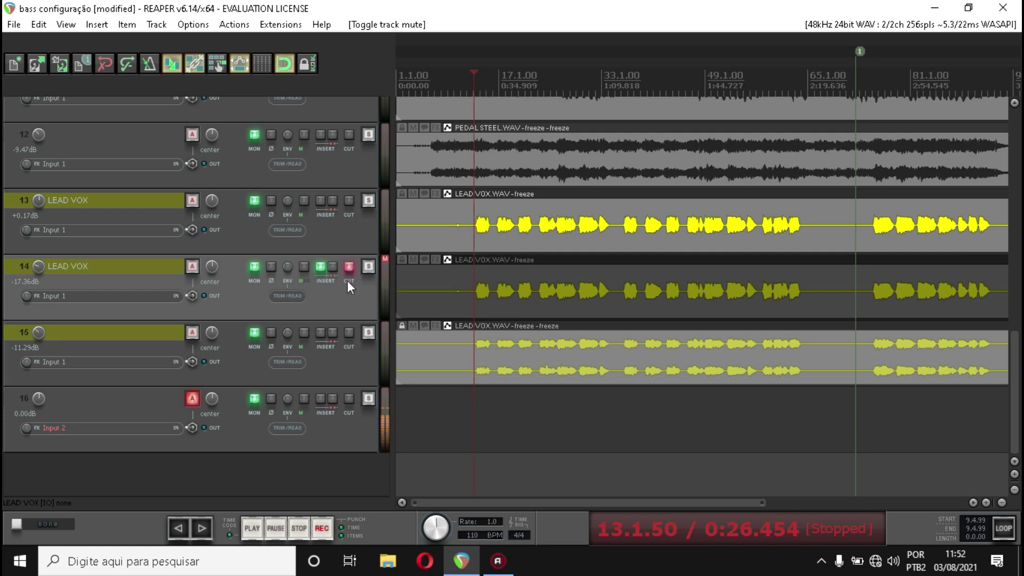
left_click(349, 333)
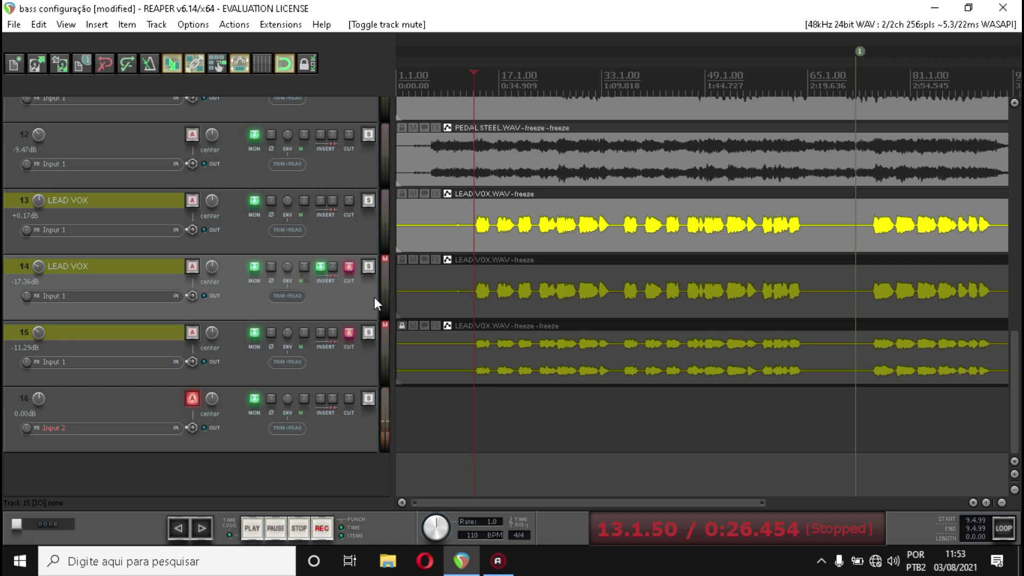
key("space")
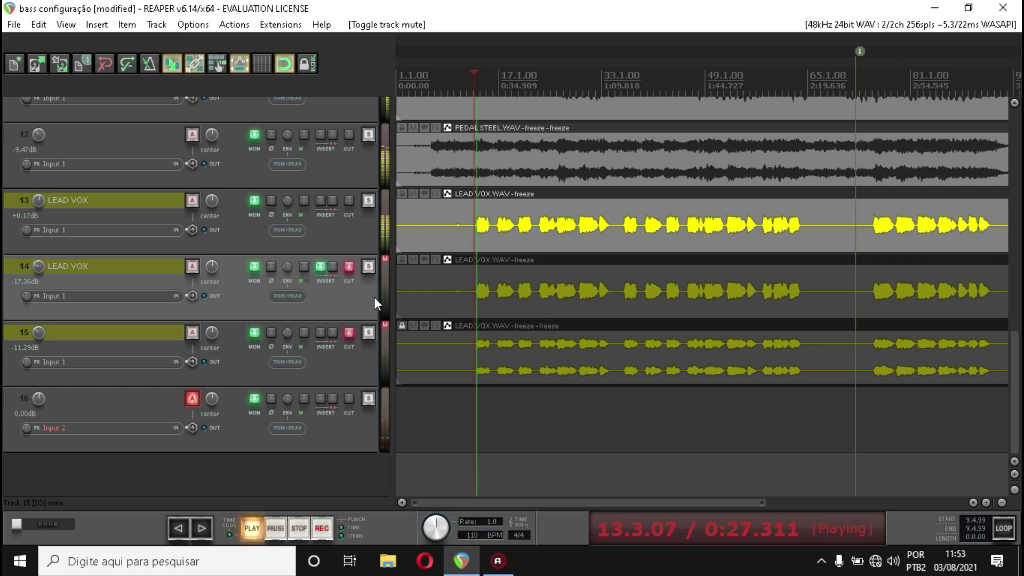
left_click(348, 333)
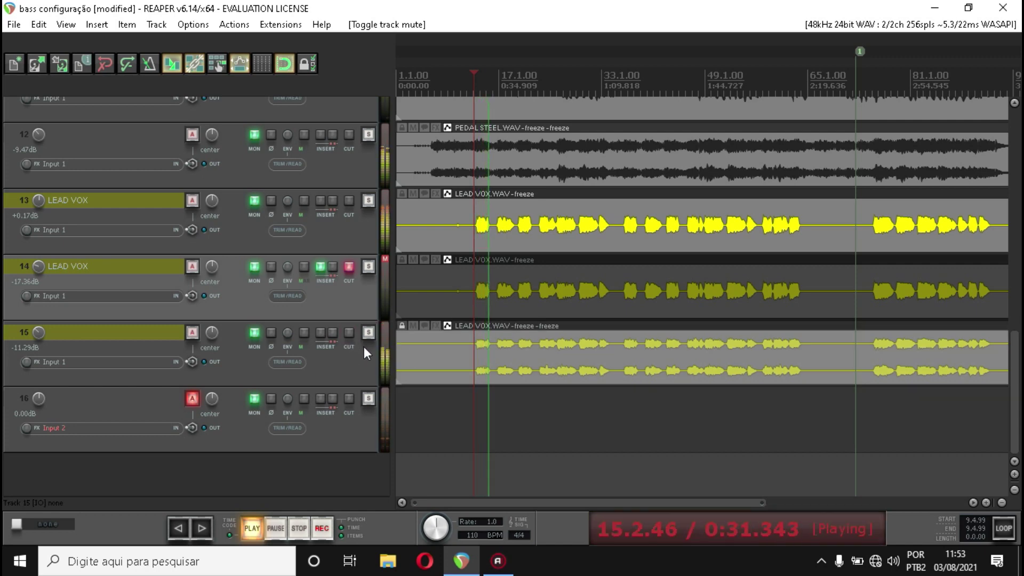
left_click(348, 269)
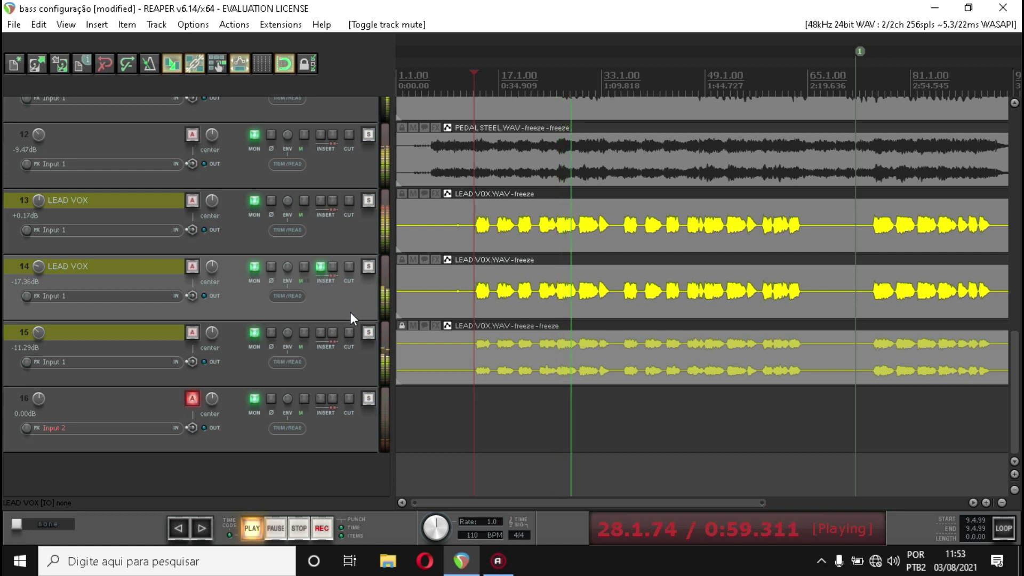
key("space")
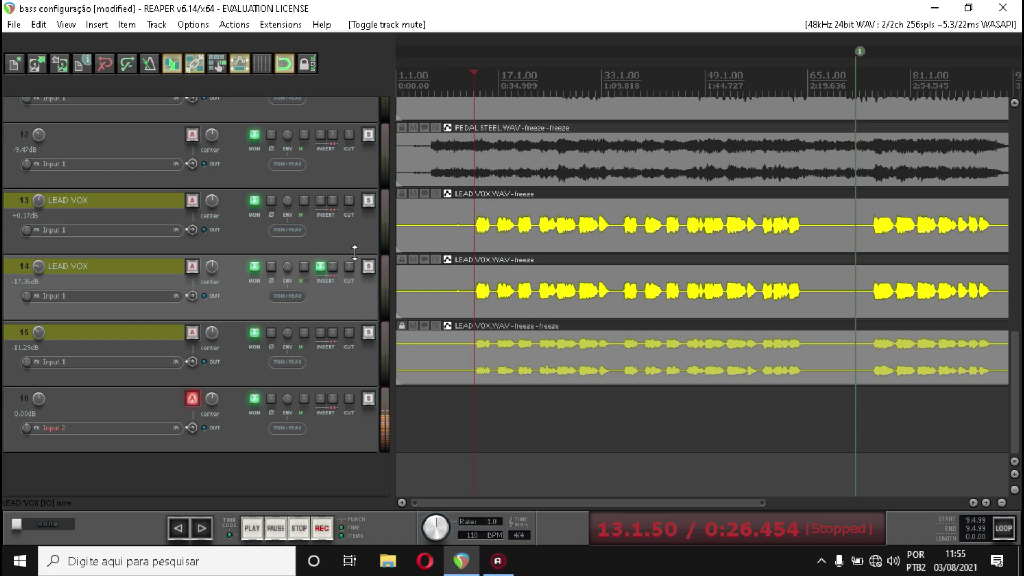
Compare the dry lead vocal with the layered version by repeatedly muting and unmuting both tracks 14 and 15 during playback.
left_click(350, 266)
left_click(347, 332)
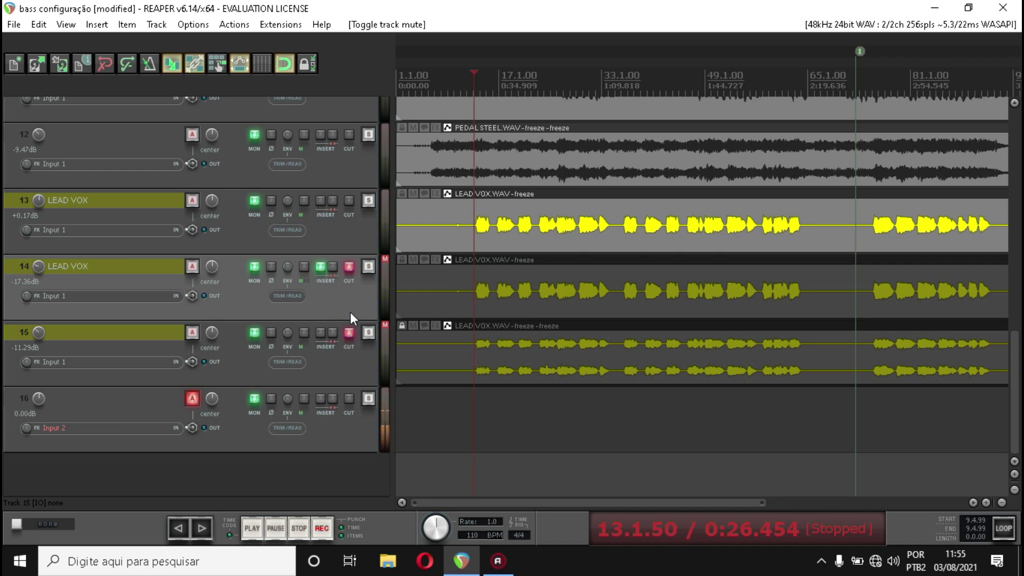
key("space")
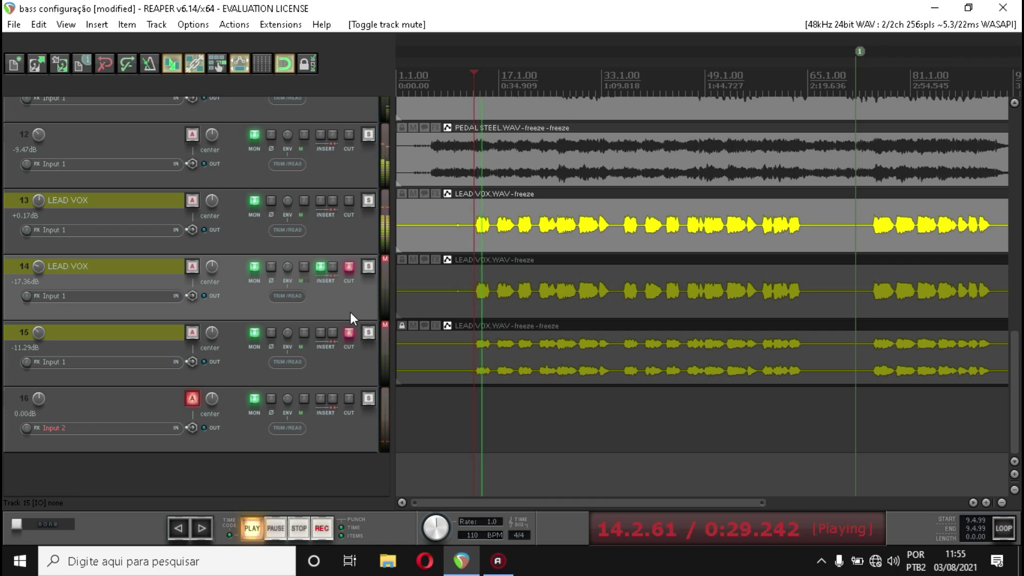
left_click(347, 268)
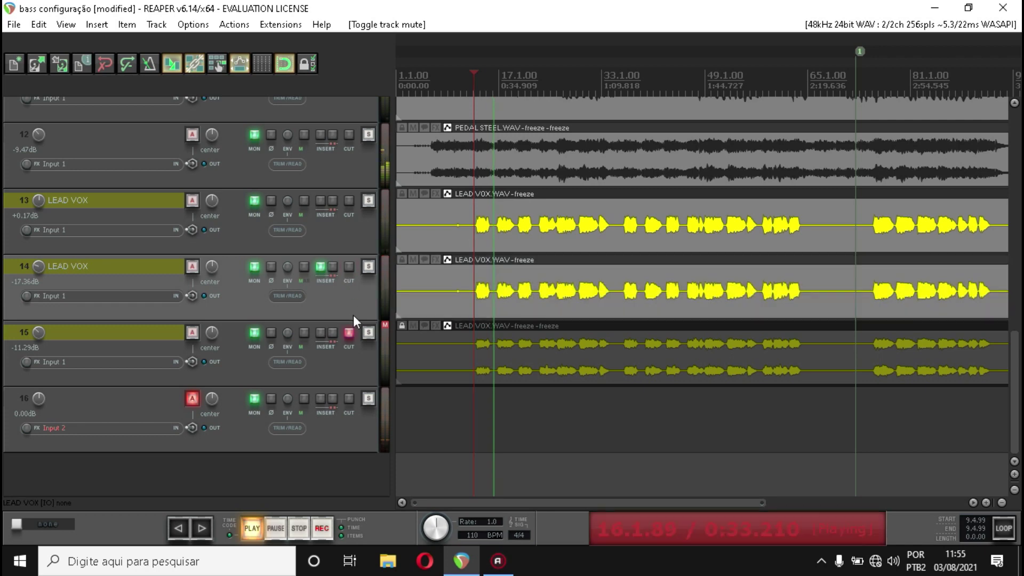
left_click(348, 332)
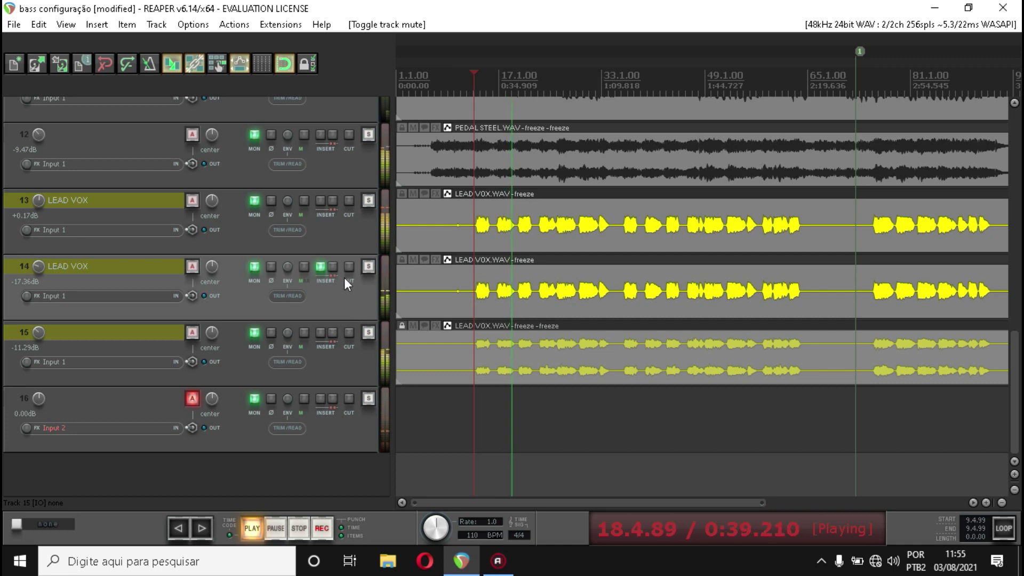
left_click(348, 267)
left_click(349, 332)
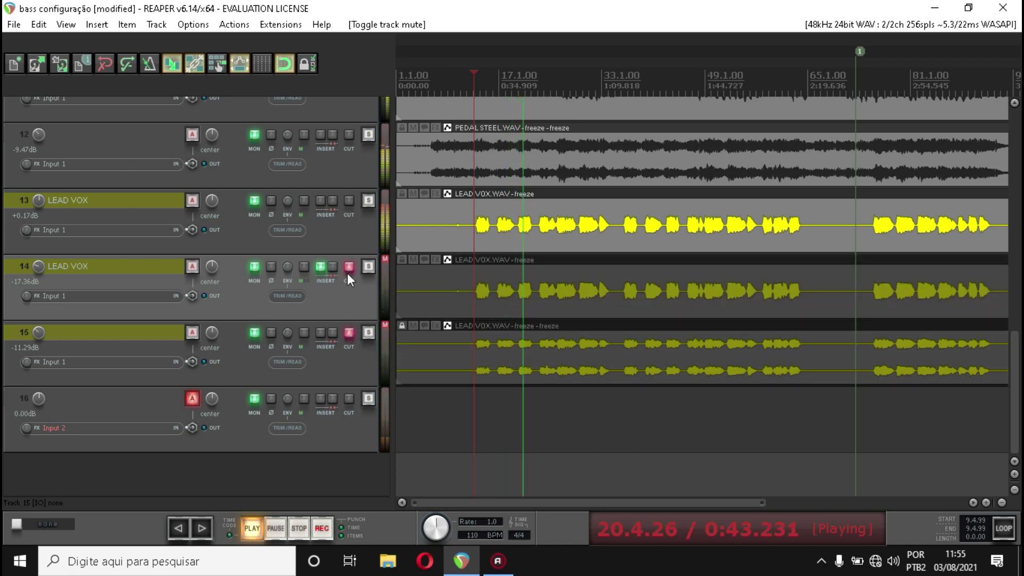
left_click(347, 268)
left_click(350, 328)
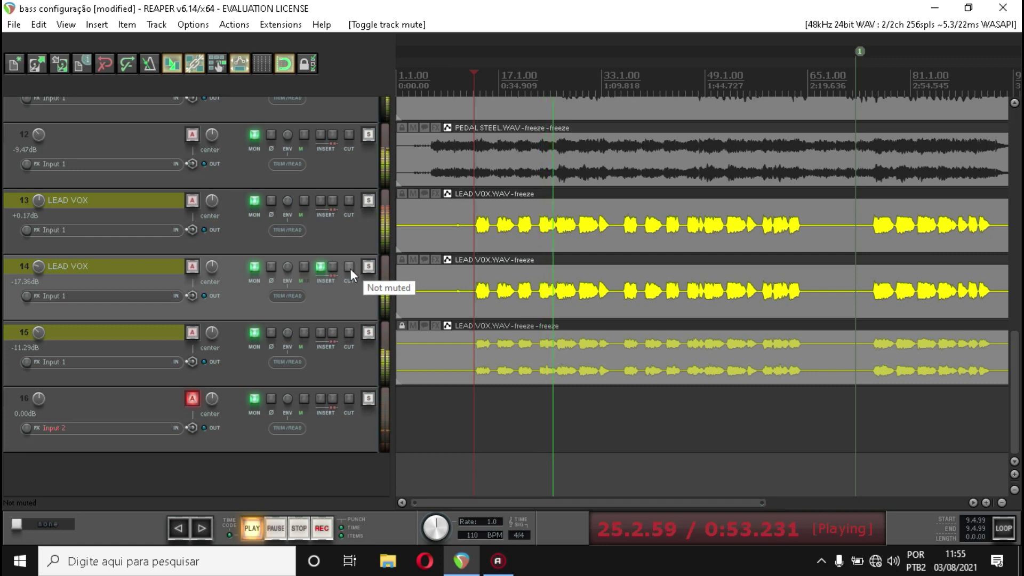
key("space")
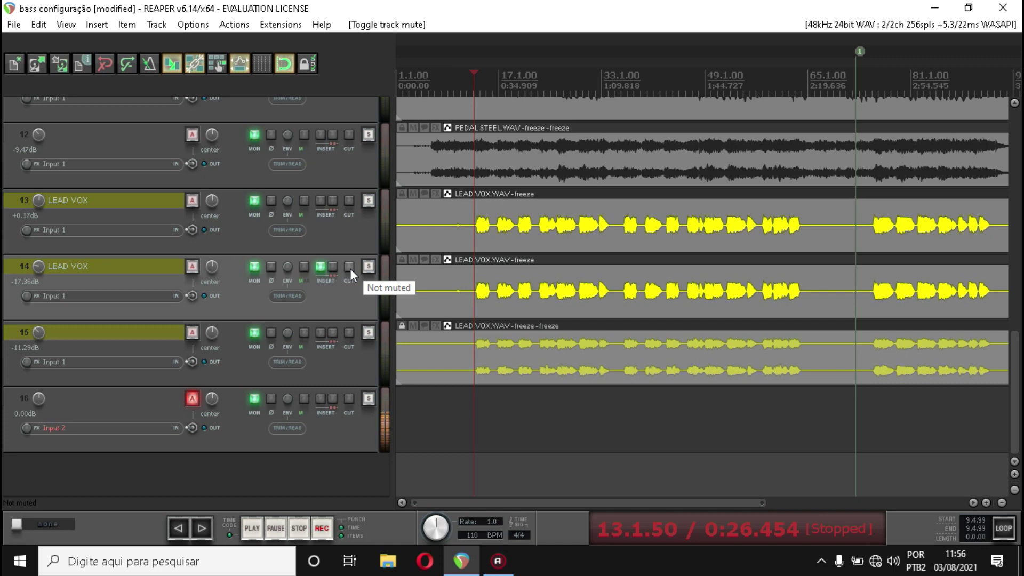
key("space")
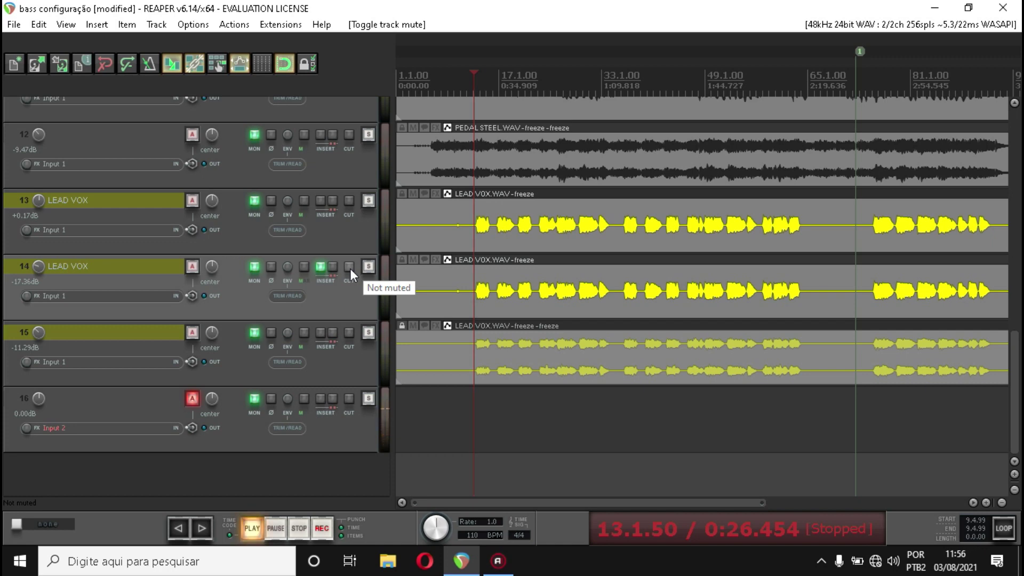